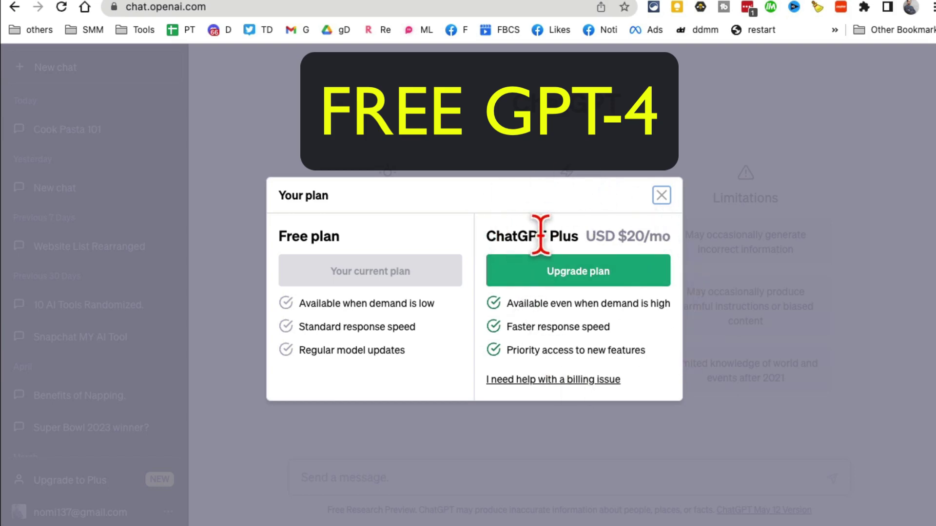
Highlight the ChatGPT Plus monthly price in the Your plan dialog
left_click_drag(550, 237, 652, 238)
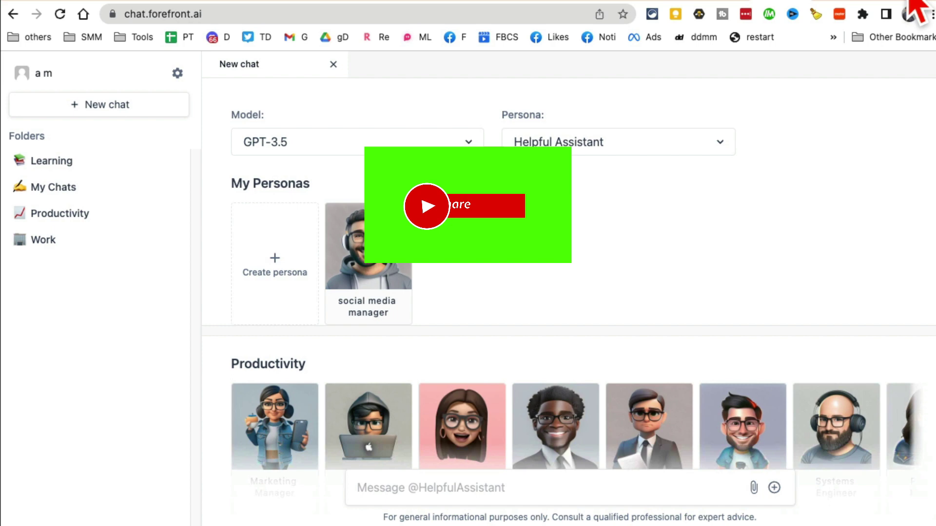
Switch the new chat's model from GPT-3.5 to GPT-4
left_click(214, 19)
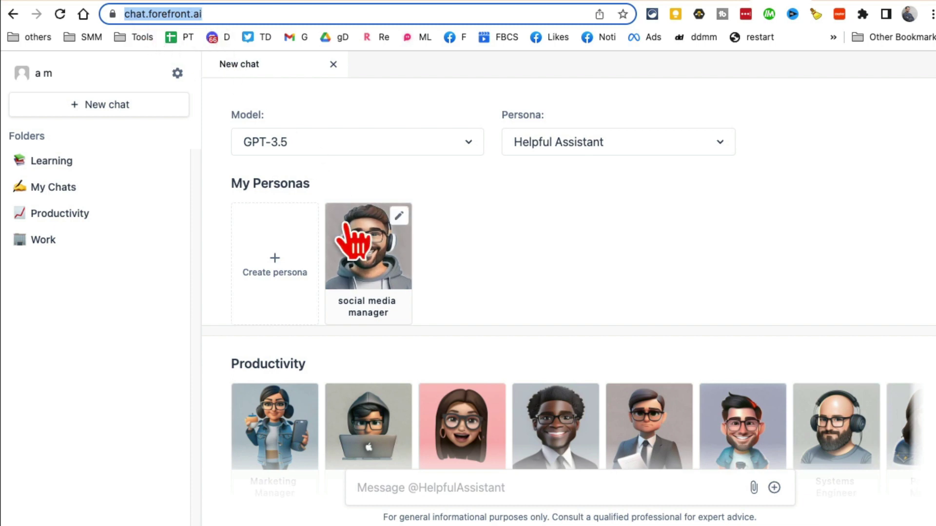
left_click(307, 142)
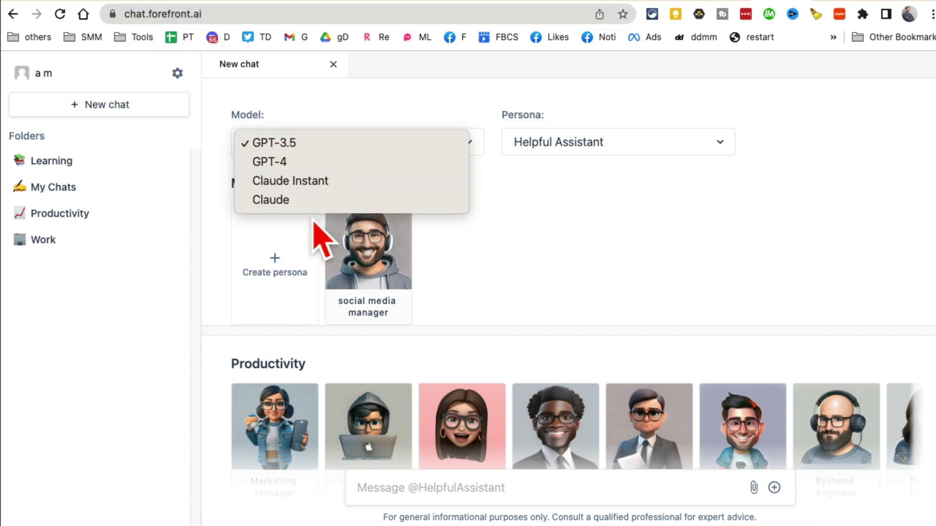
left_click(295, 165)
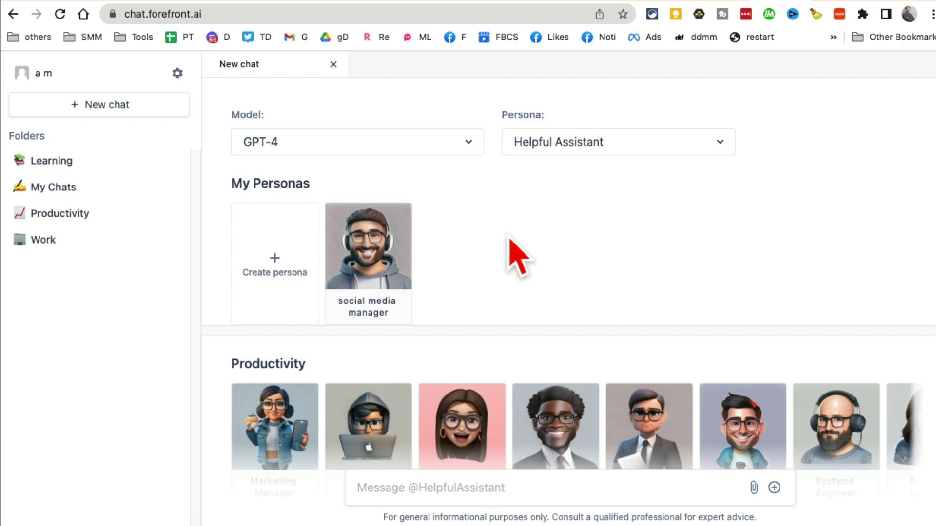
scroll(624, 336, "down", 3)
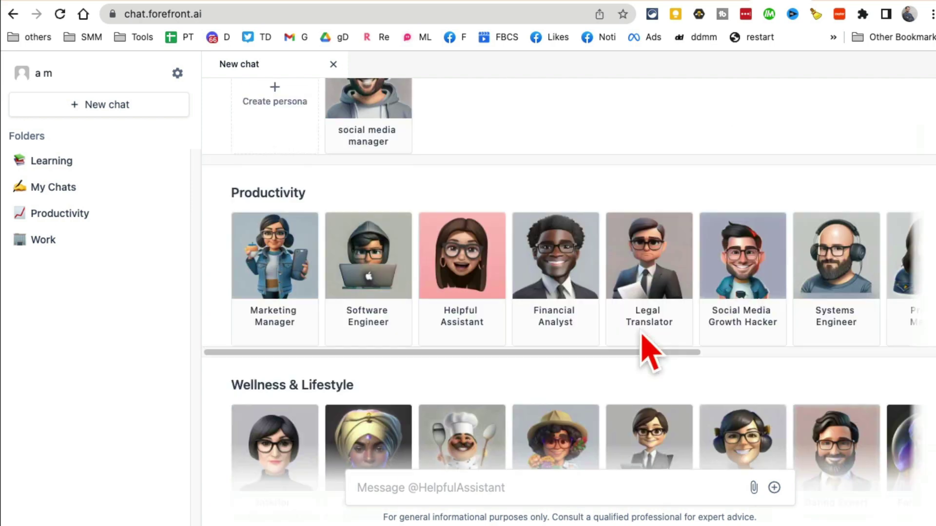
scroll(648, 350, "down", 2)
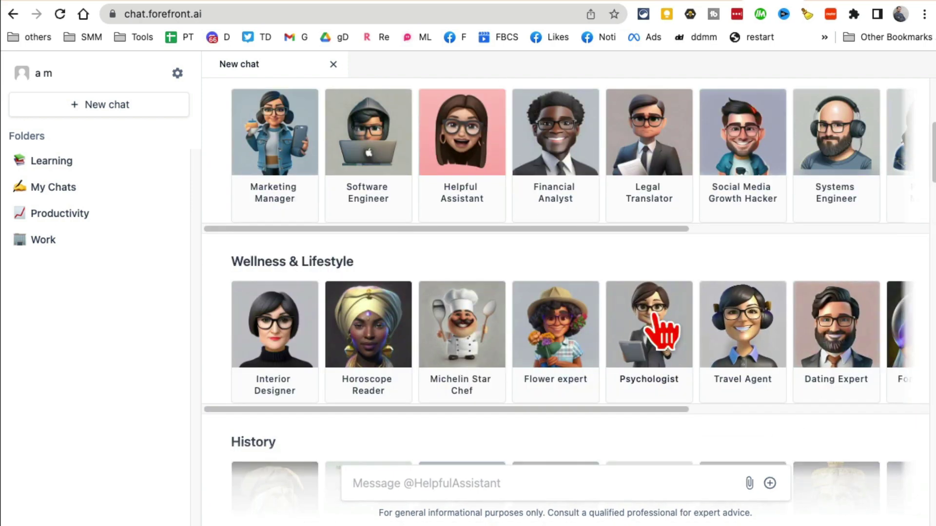
scroll(664, 334, "up", 5)
Toggle the model to GPT-3.5 and back to GPT-4, keeping Helpful Assistant as persona
left_click(317, 144)
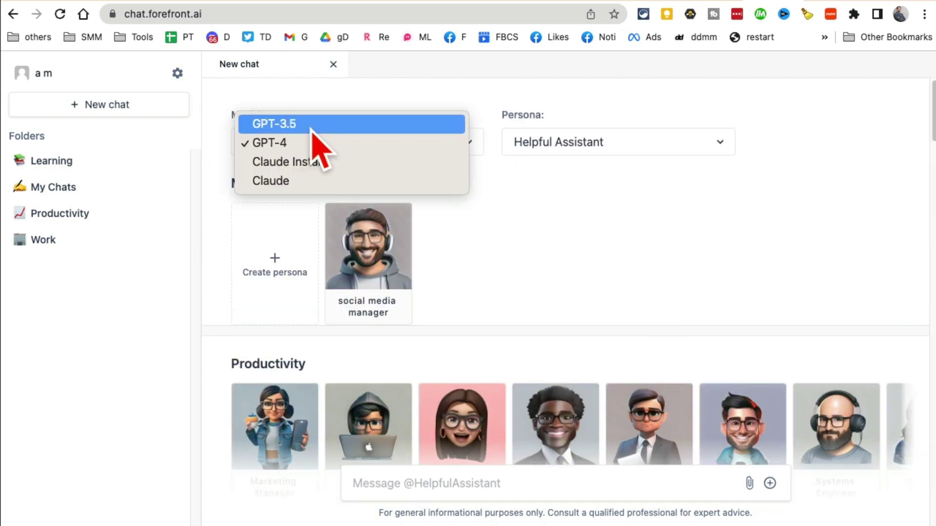
left_click(291, 125)
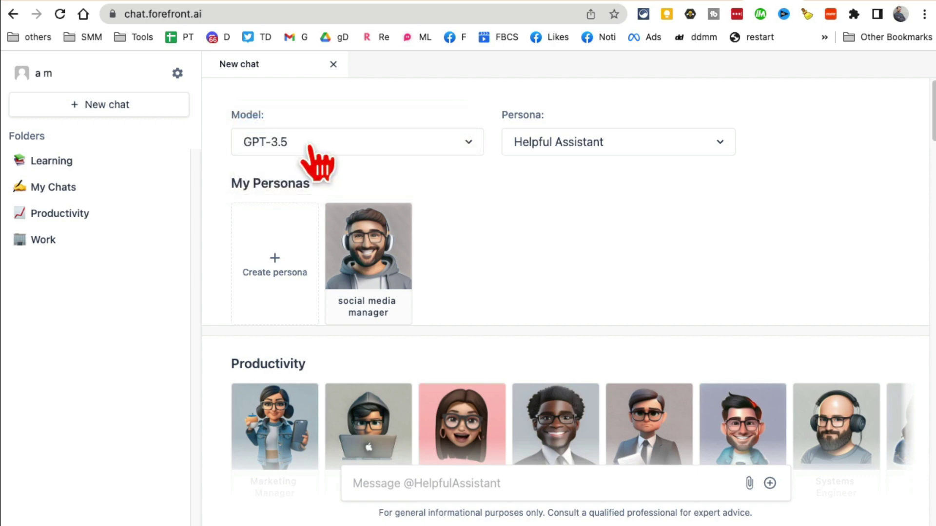
left_click(308, 149)
left_click(306, 162)
left_click(624, 147)
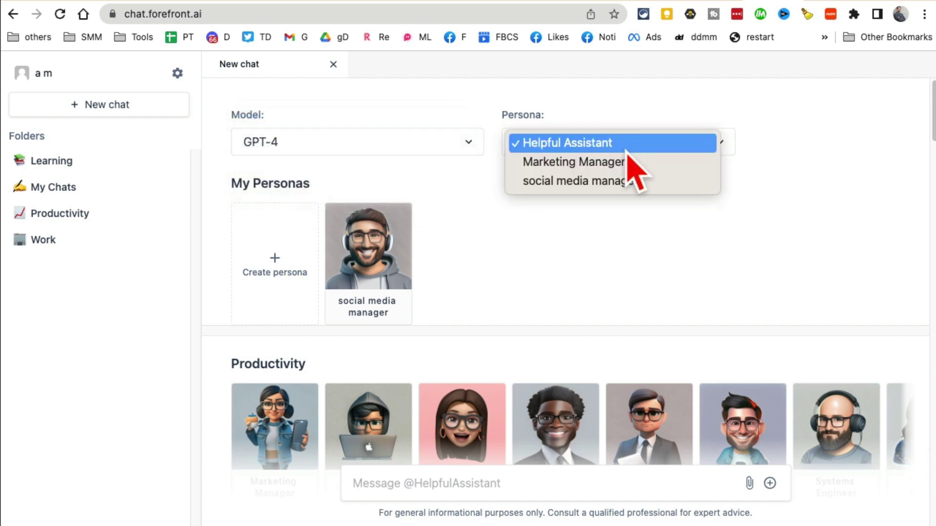
left_click(633, 260)
scroll(634, 260, "down", 2)
scroll(634, 262, "down", 3)
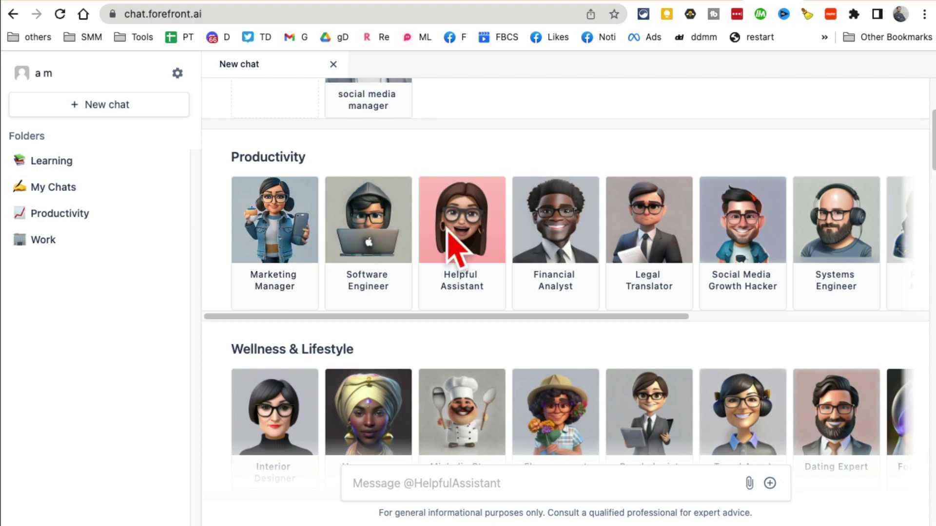
scroll(593, 256, "down", 1)
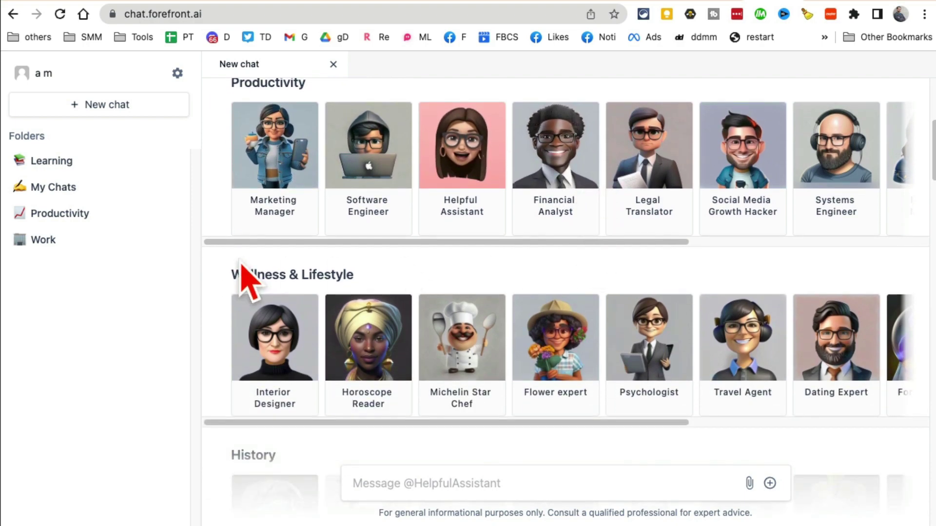
scroll(485, 290, "down", 6)
scroll(485, 231, "down", 5)
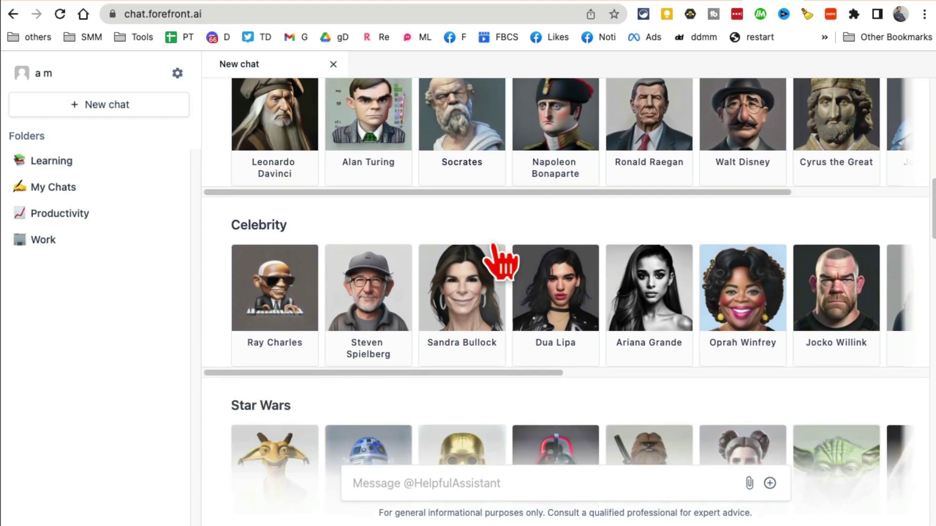
scroll(539, 264, "down", 4)
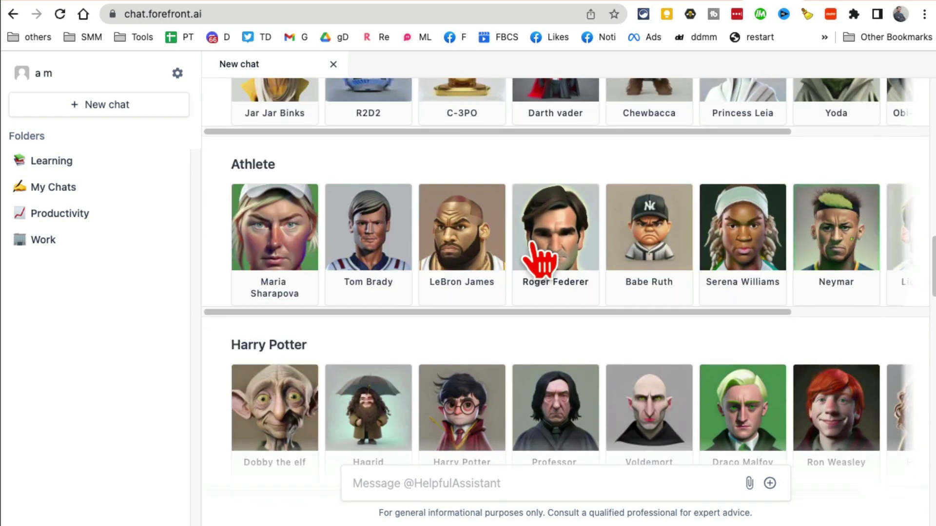
scroll(540, 262, "down", 2)
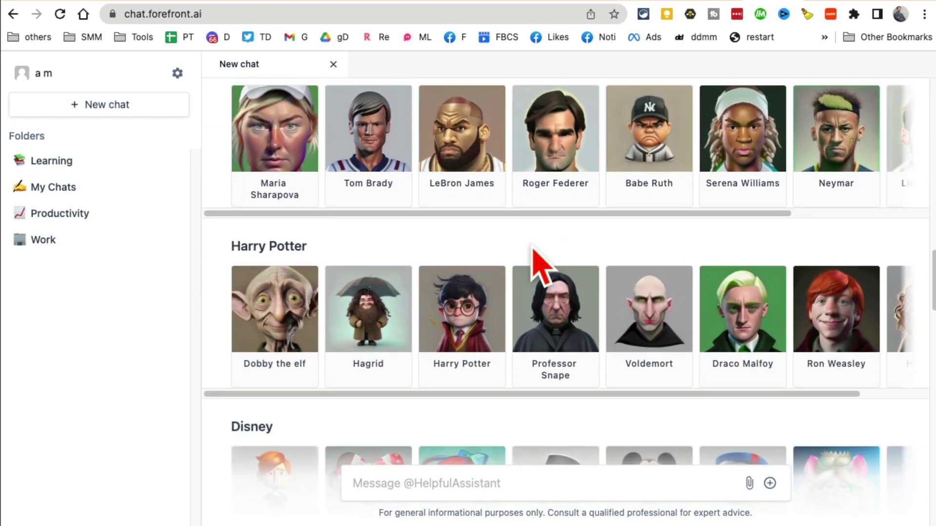
scroll(535, 251, "down", 4)
scroll(574, 309, "down", 4)
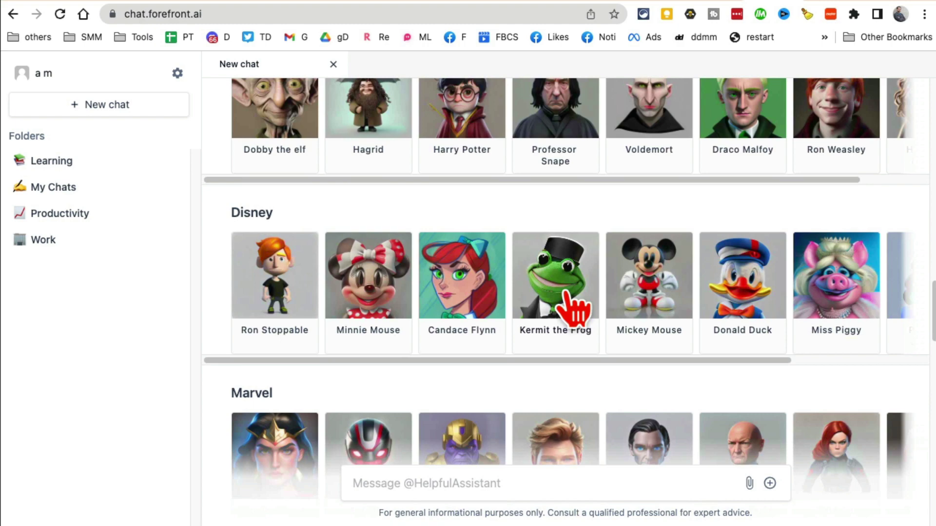
scroll(548, 326, "down", 5)
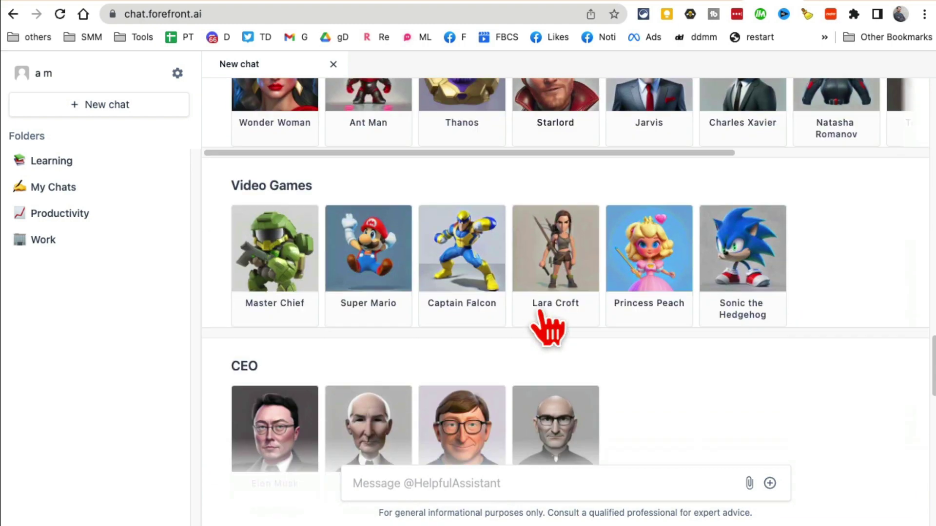
scroll(596, 308, "up", 3)
scroll(595, 306, "up", 10)
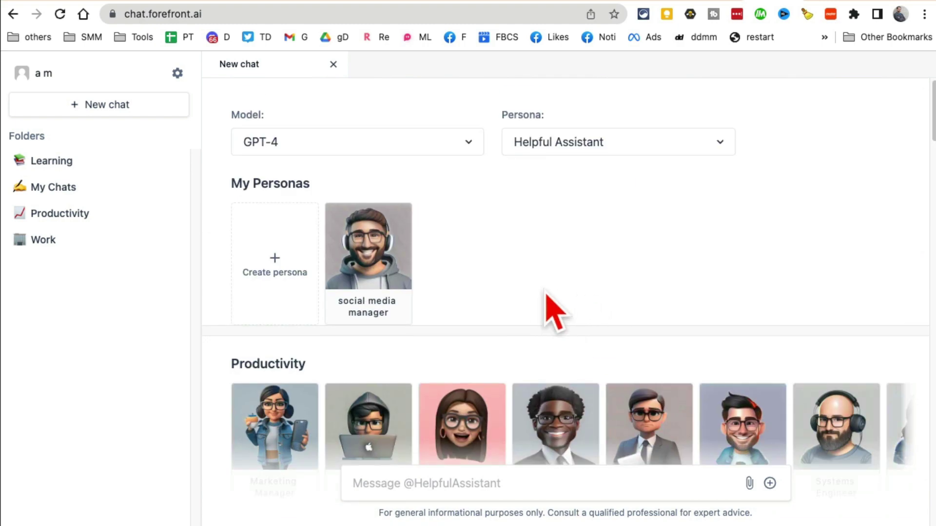
scroll(579, 205, "down", 1)
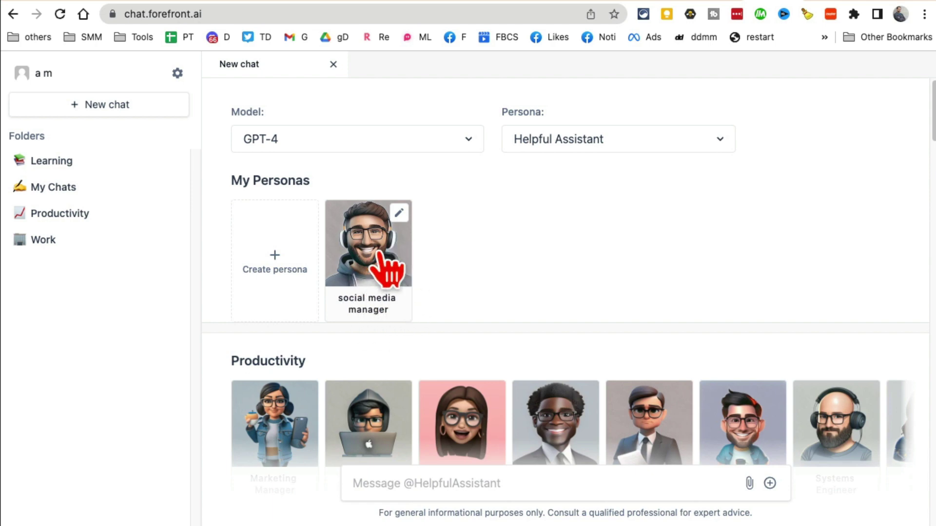
left_click(291, 259)
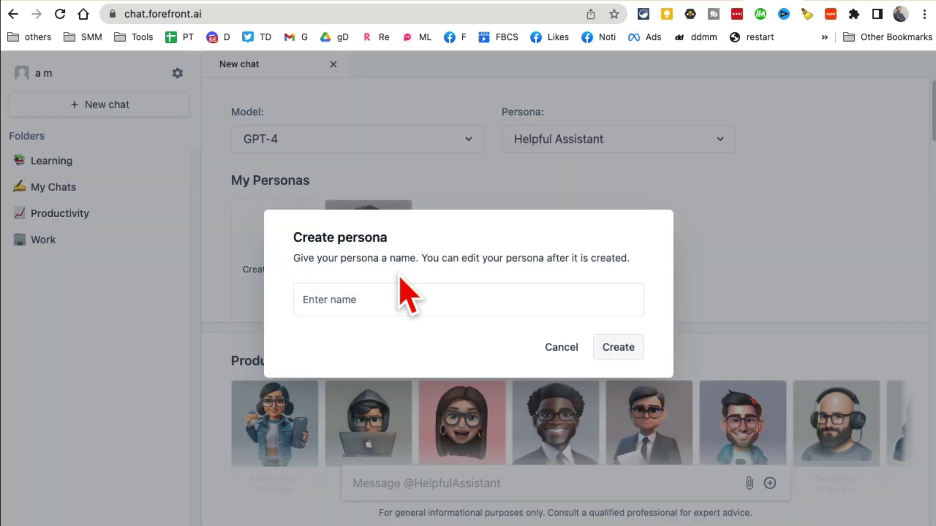
left_click(414, 301)
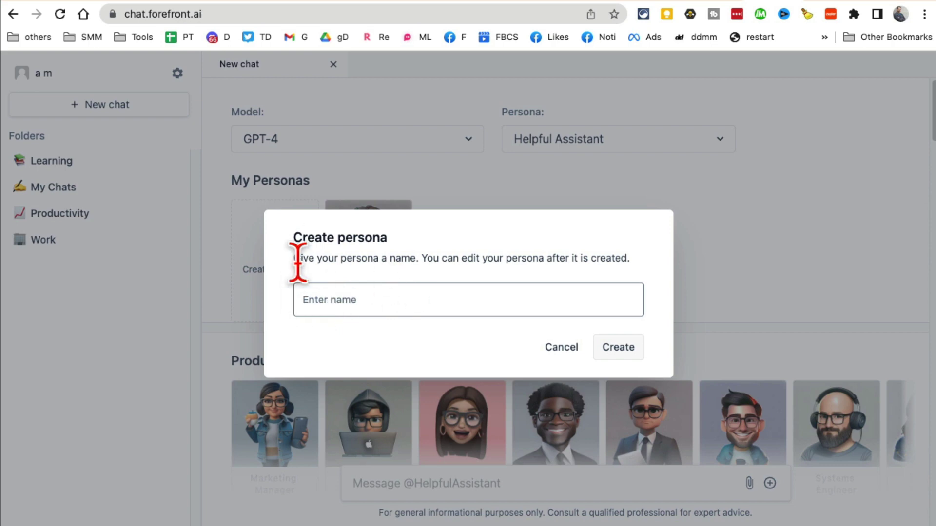
left_click(564, 347)
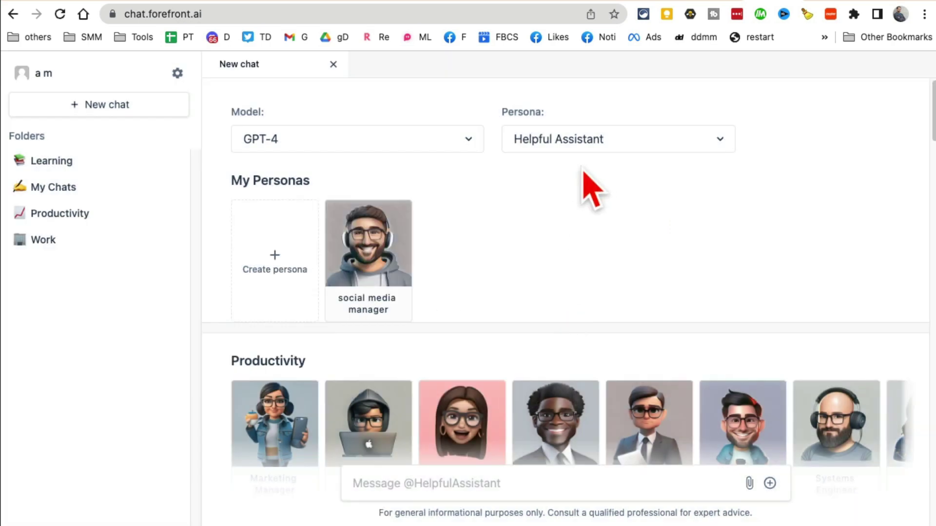
Confirm GPT-4 and Helpful Assistant, then begin typing the Oscars question in the message box
left_click(349, 147)
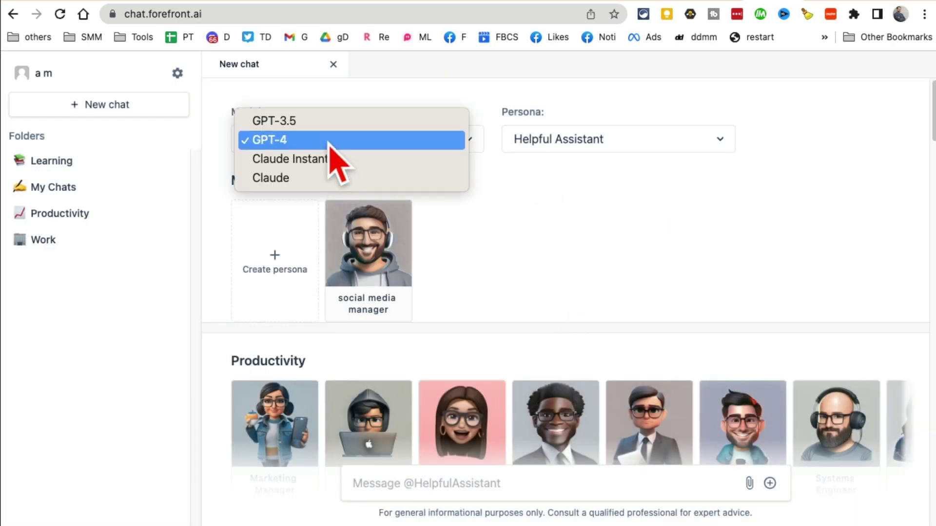
left_click(612, 141)
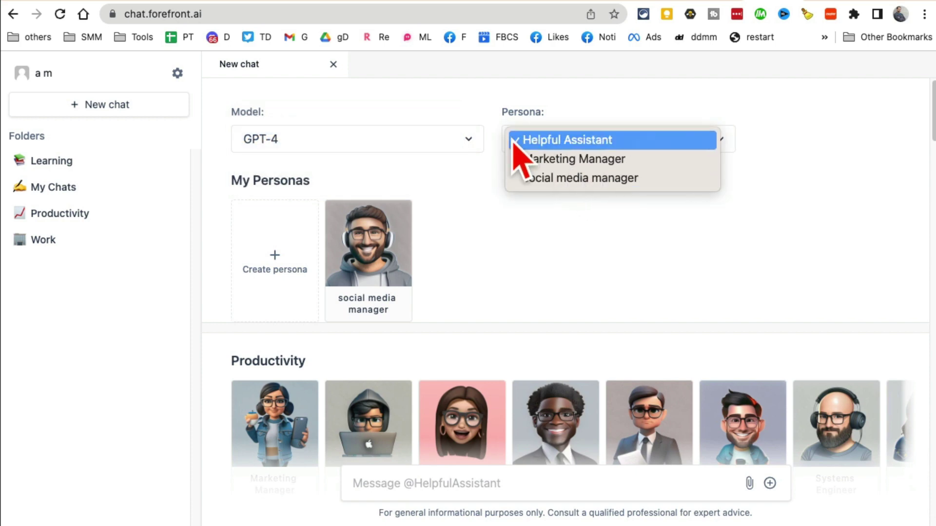
left_click(613, 147)
scroll(586, 341, "down", 3)
left_click(438, 482)
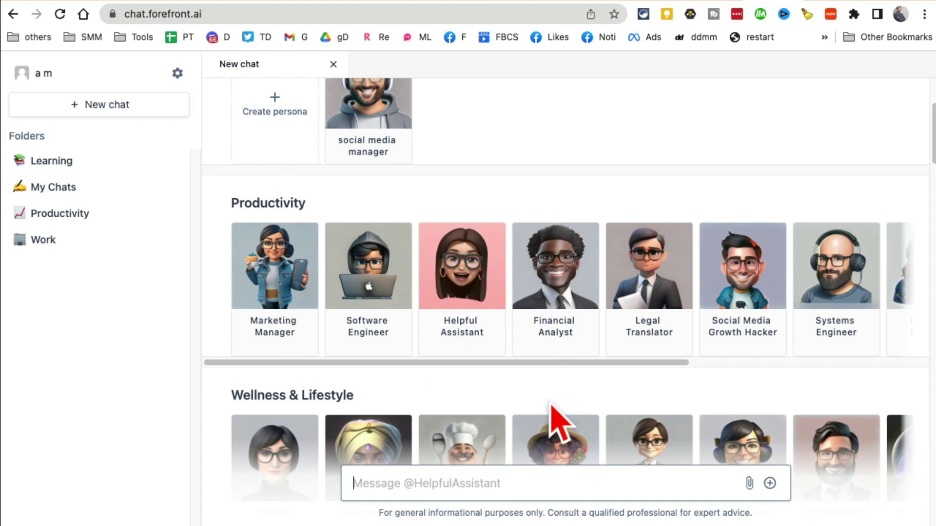
type("who won the oscars in 2022")
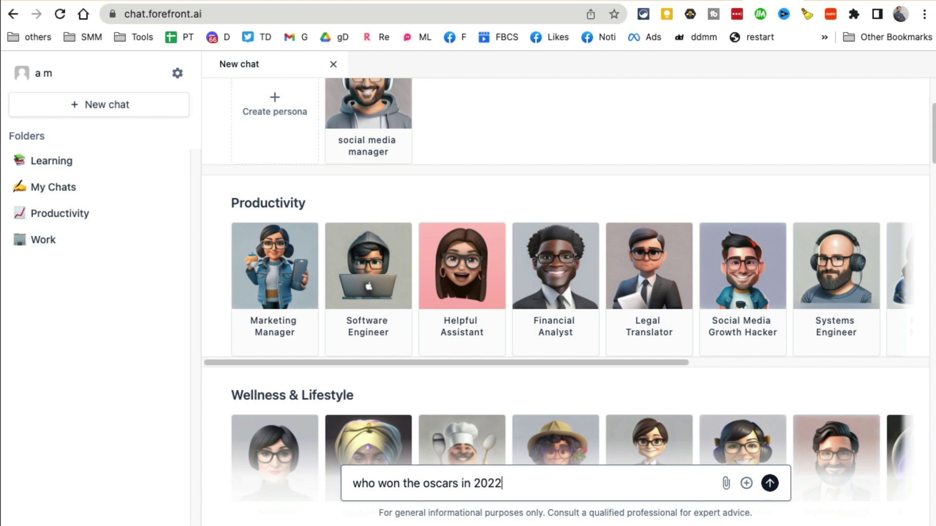
Send 'who won the oscars in 2022?' and stop generation once the winners list appears
type("?")
key("Return")
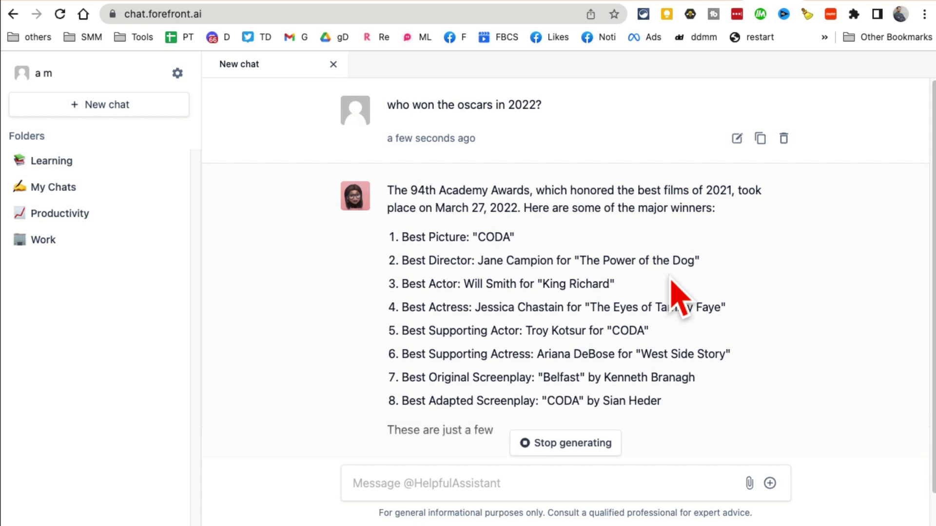
mouse_move(355, 196)
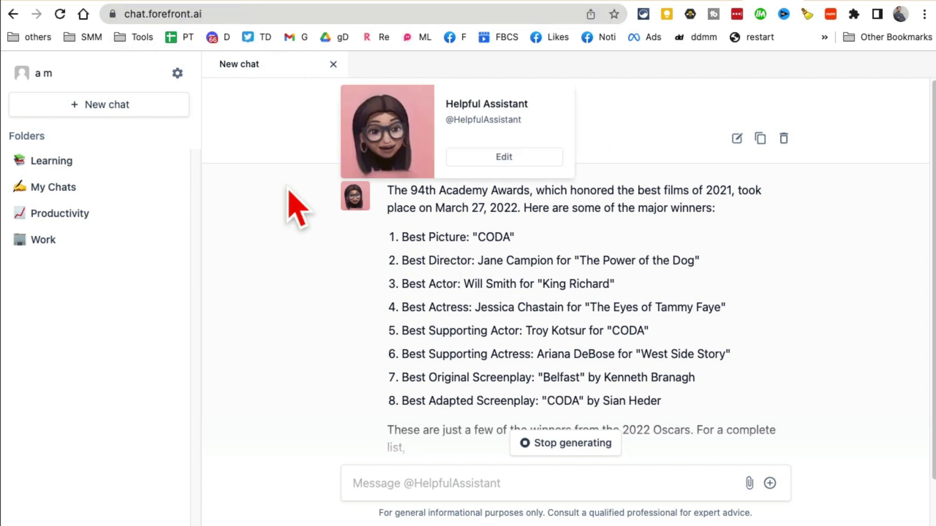
left_click(557, 448)
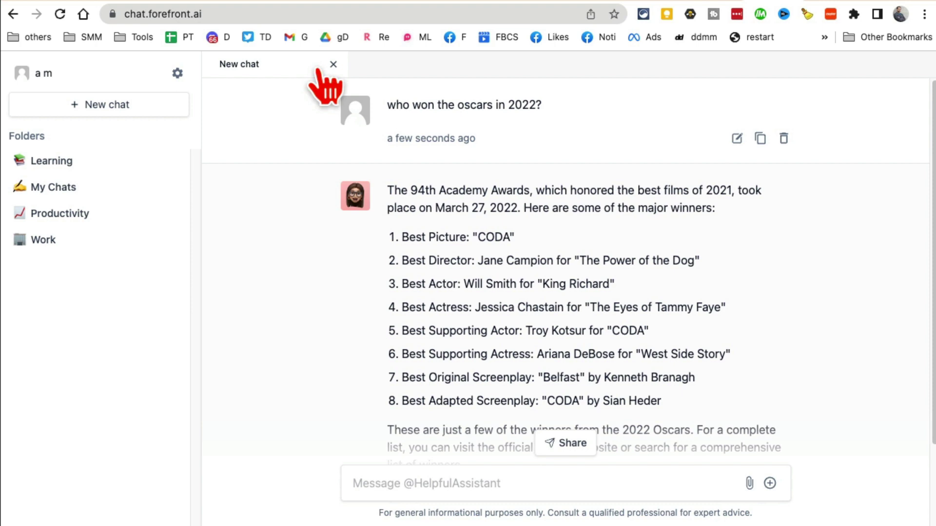
Start a GPT-4 chat with the social media manager persona, then clear it to a new chat
left_click(333, 64)
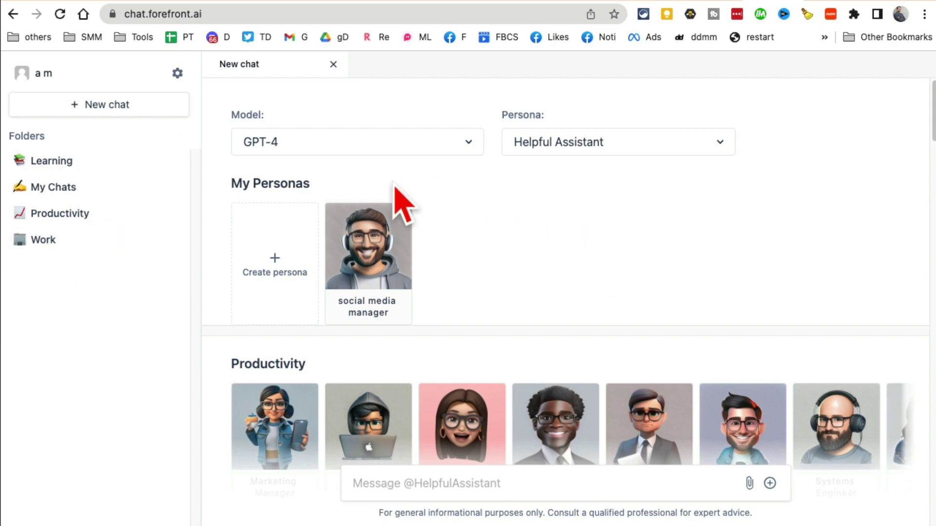
mouse_move(377, 280)
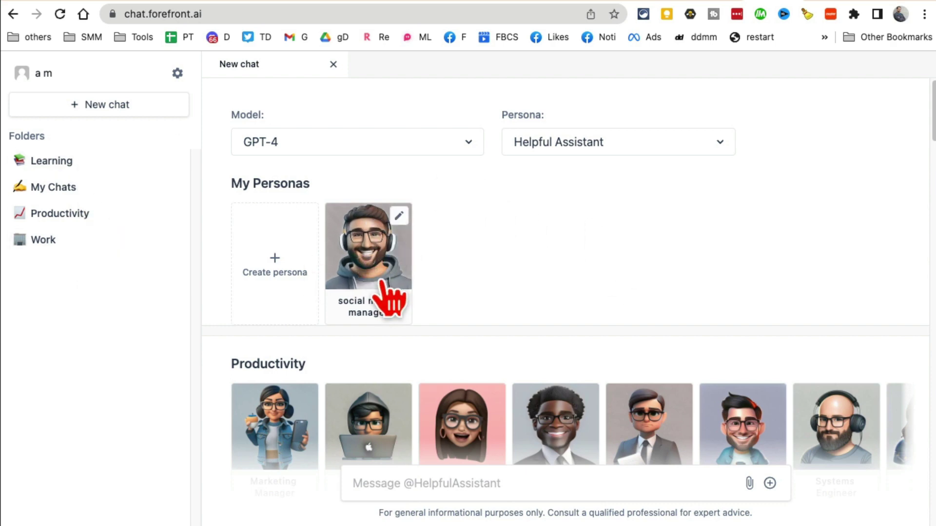
left_click(382, 282)
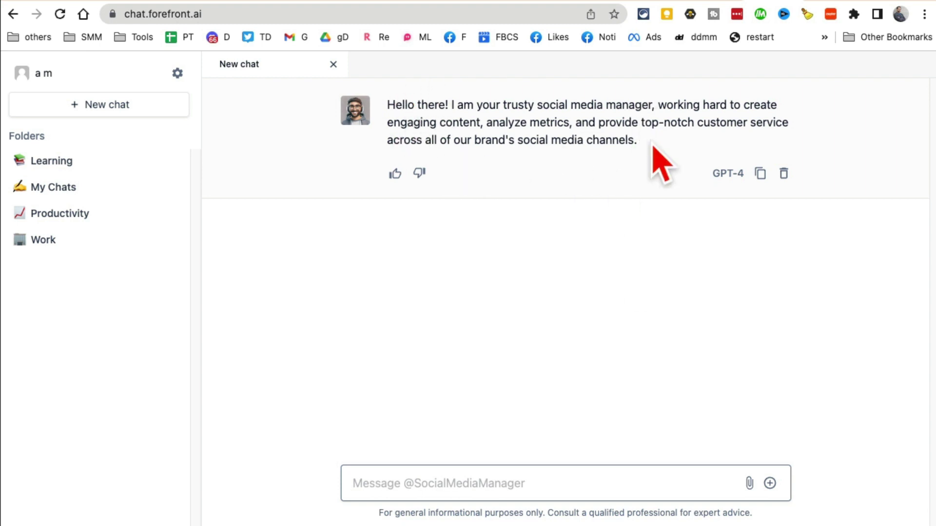
left_click_drag(721, 173, 736, 173)
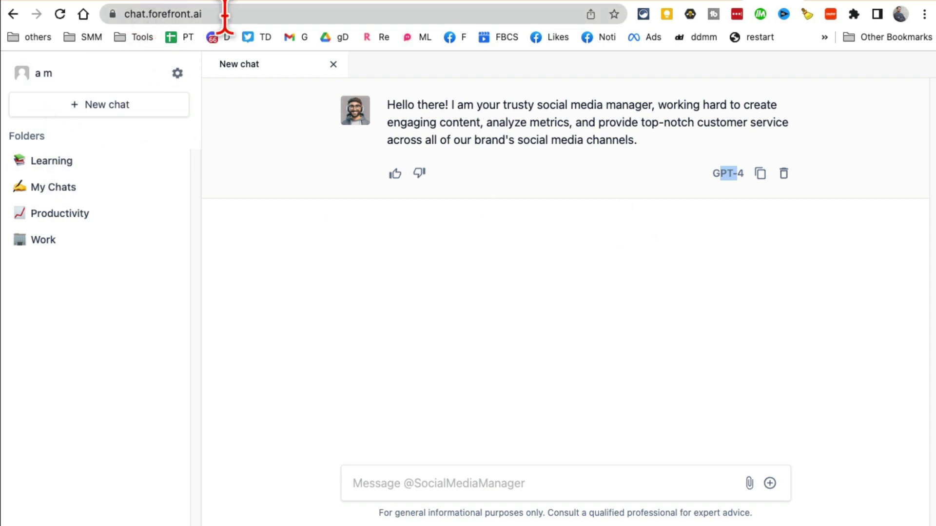
left_click(209, 15)
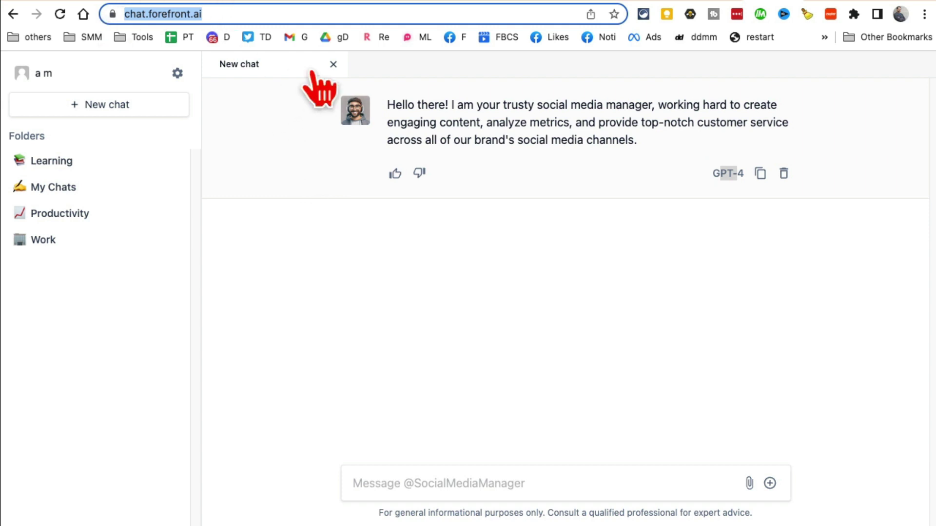
left_click(331, 67)
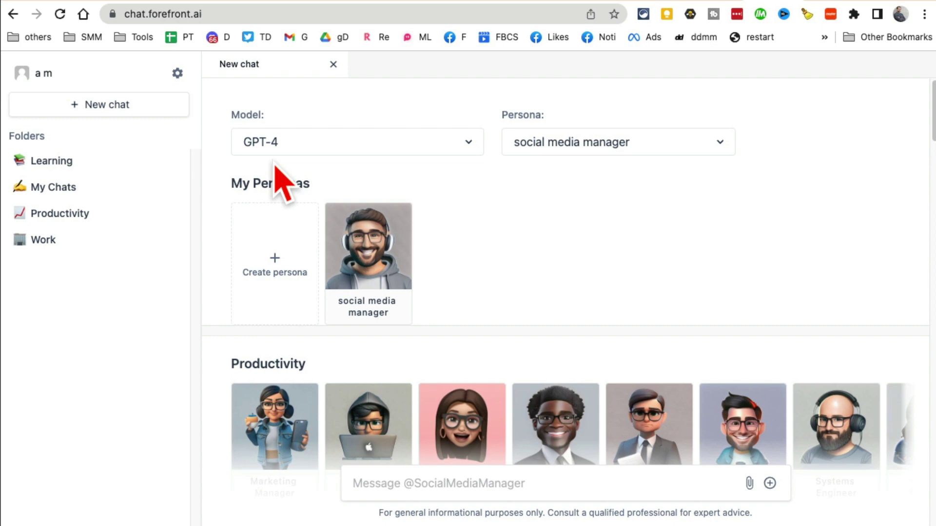
left_click(822, 2)
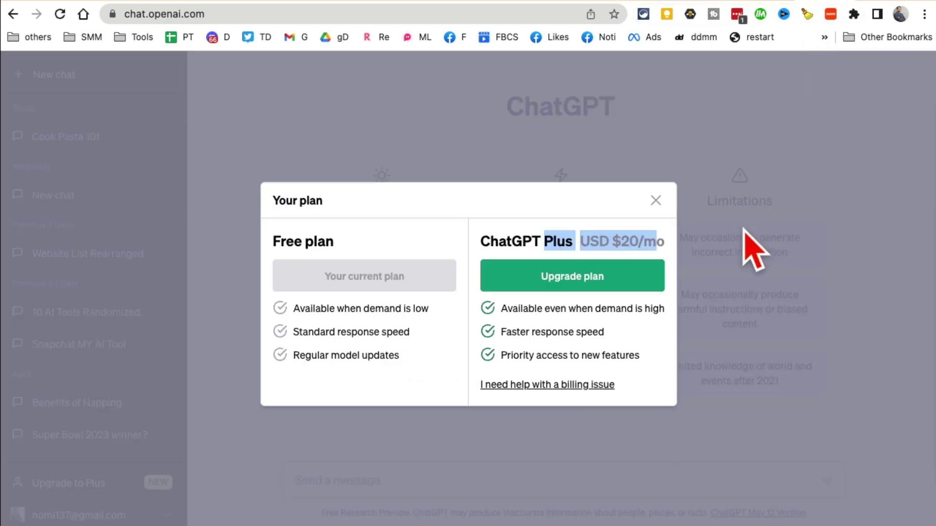
left_click(768, 2)
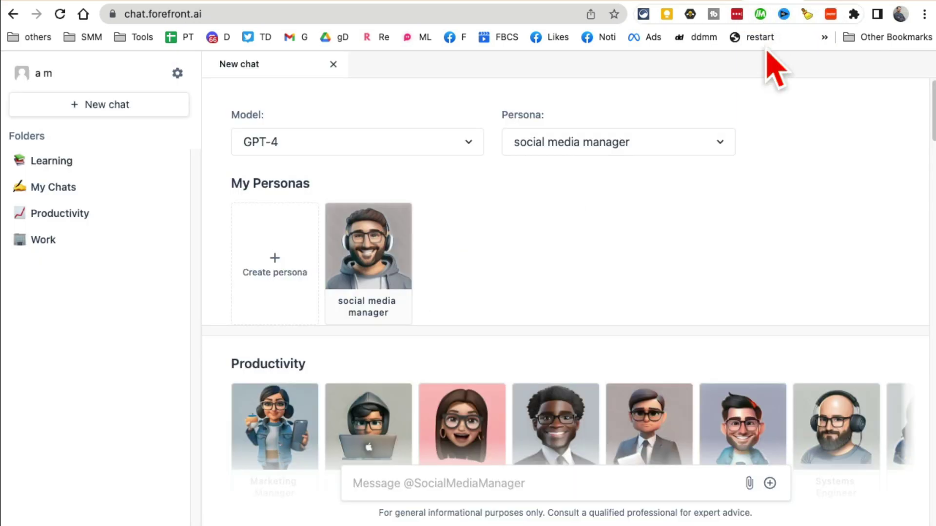